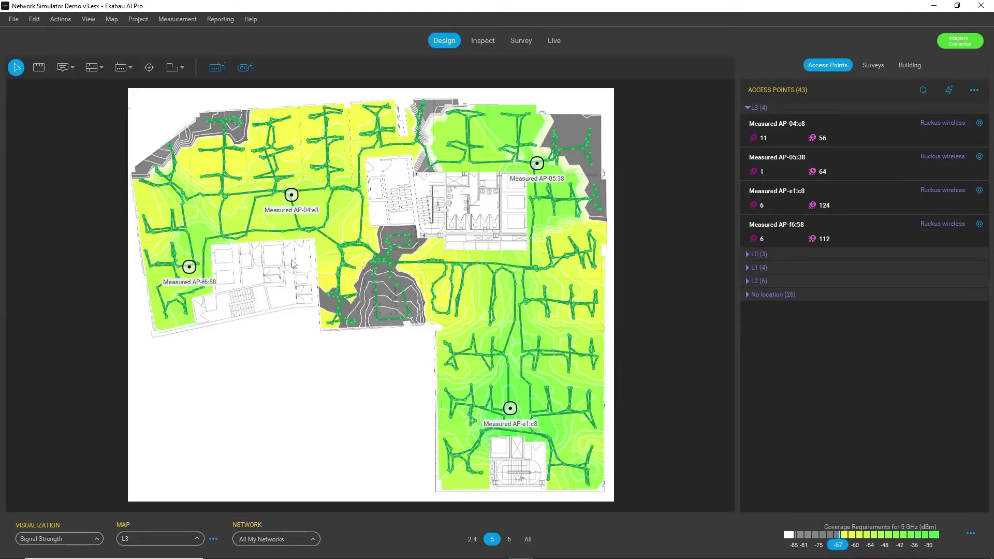
Turn on Enable Beta Features in Preferences and bring up the Actions menu.
drag(293, 264, 280, 266)
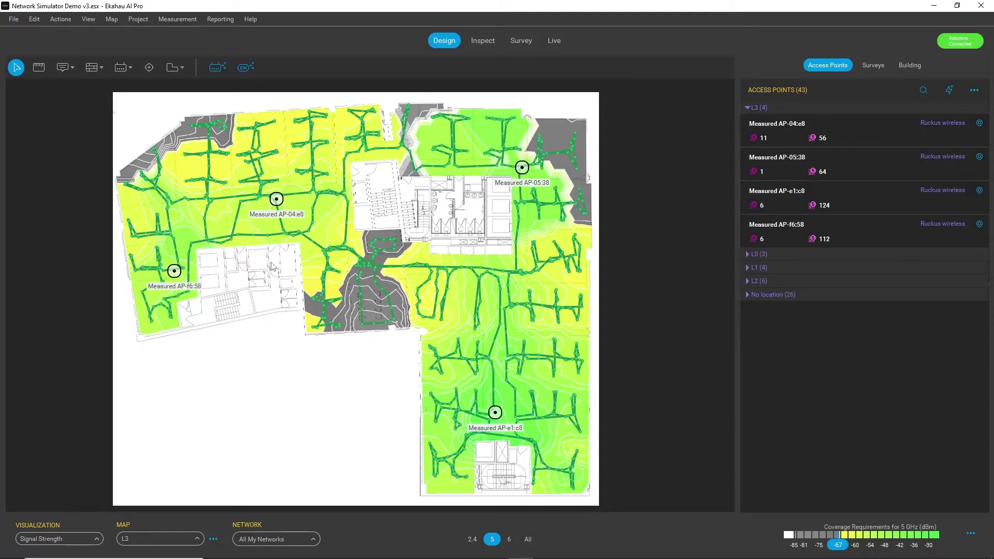
drag(271, 265, 263, 260)
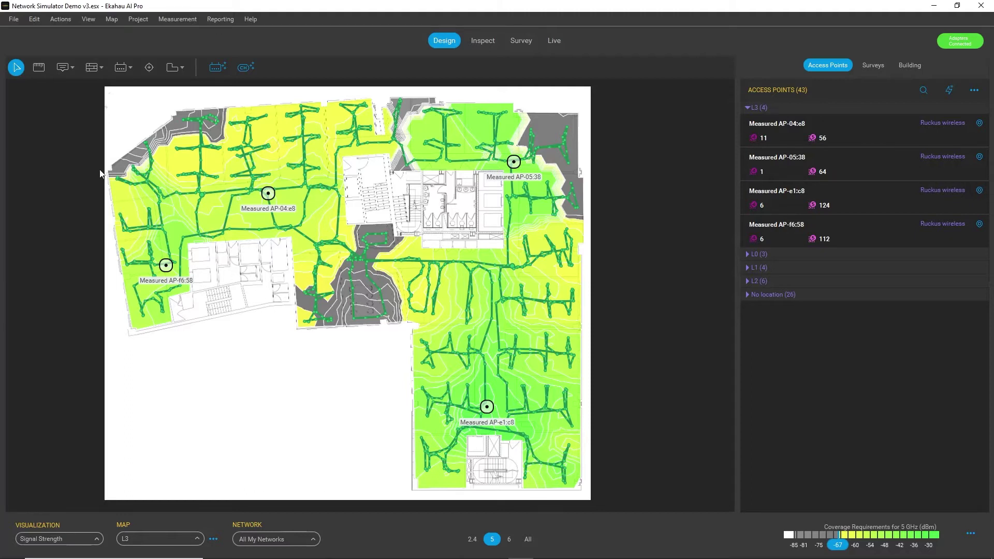
click(17, 22)
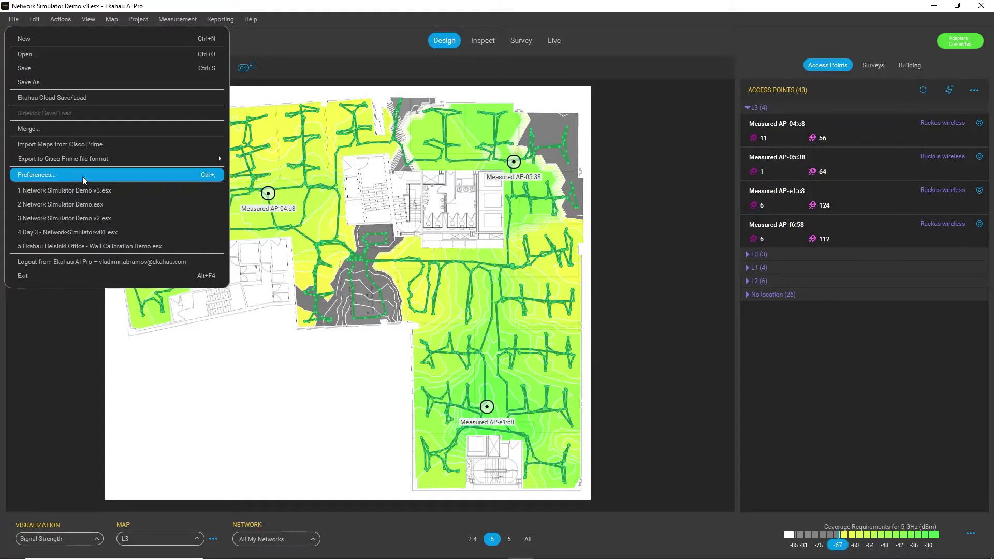
click(171, 178)
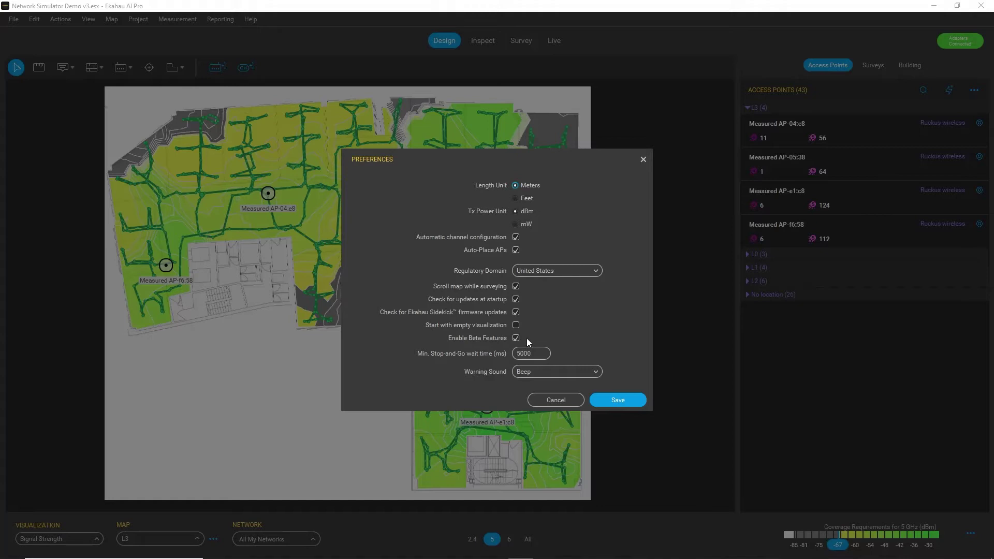
click(643, 159)
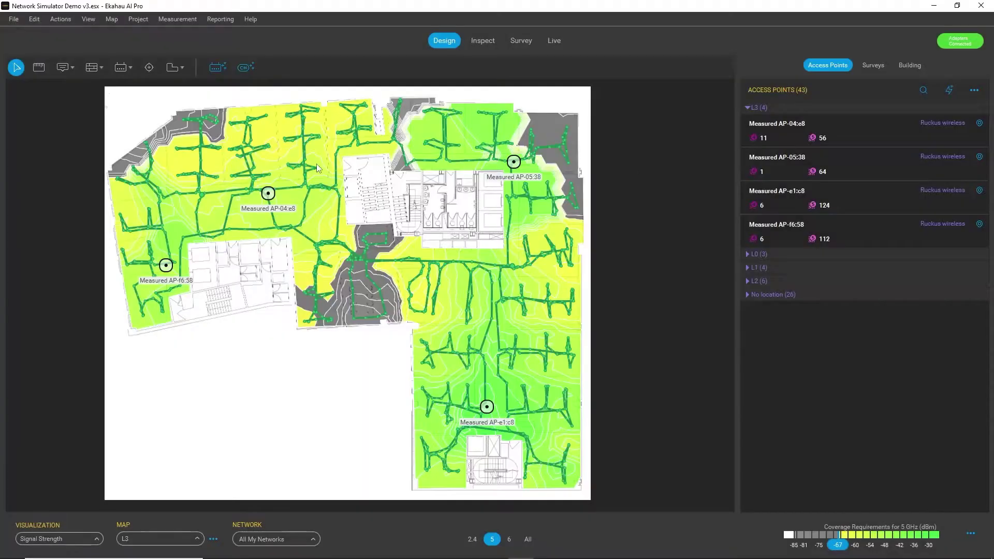
click(62, 20)
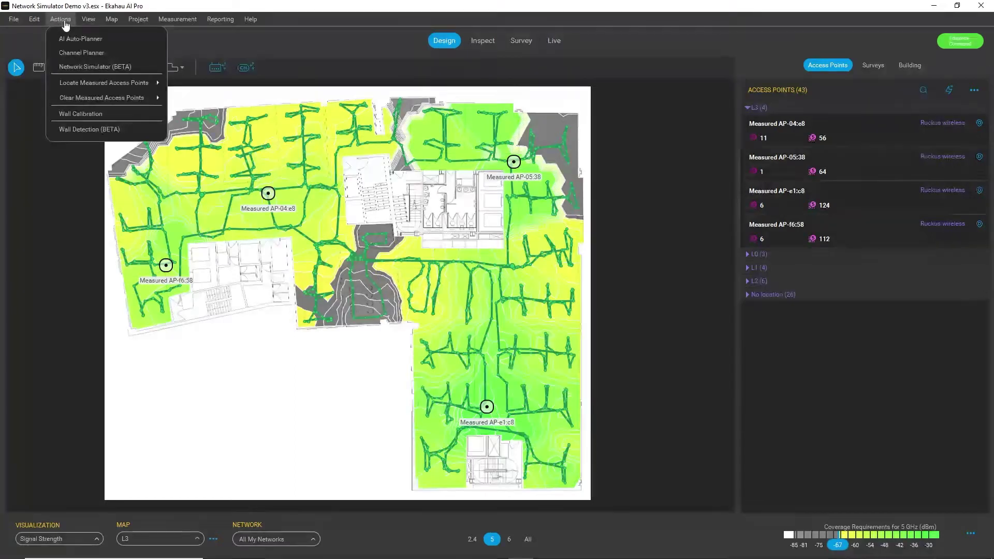
Open the Network Simulator with Ruckus ZoneFlex 7363 as the current access point.
click(148, 68)
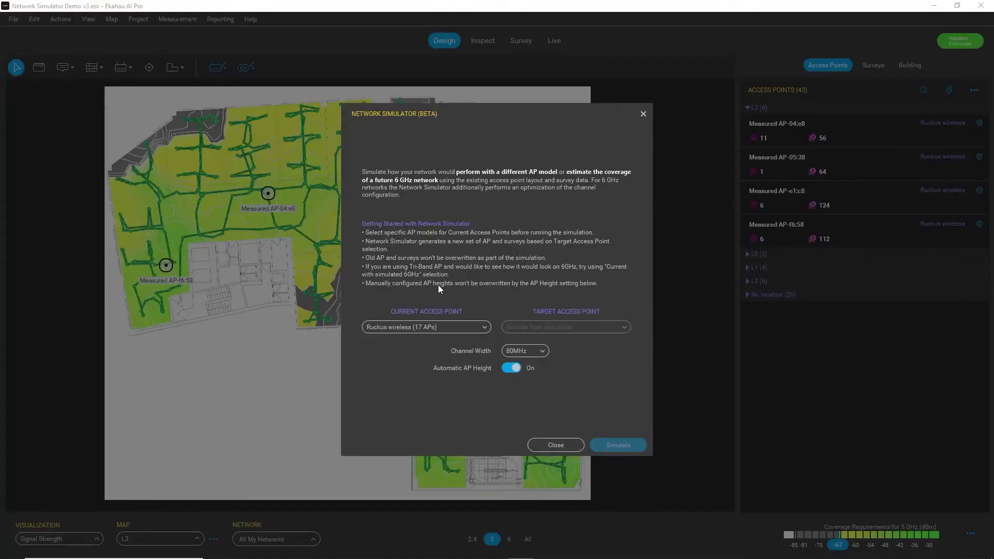
click(473, 332)
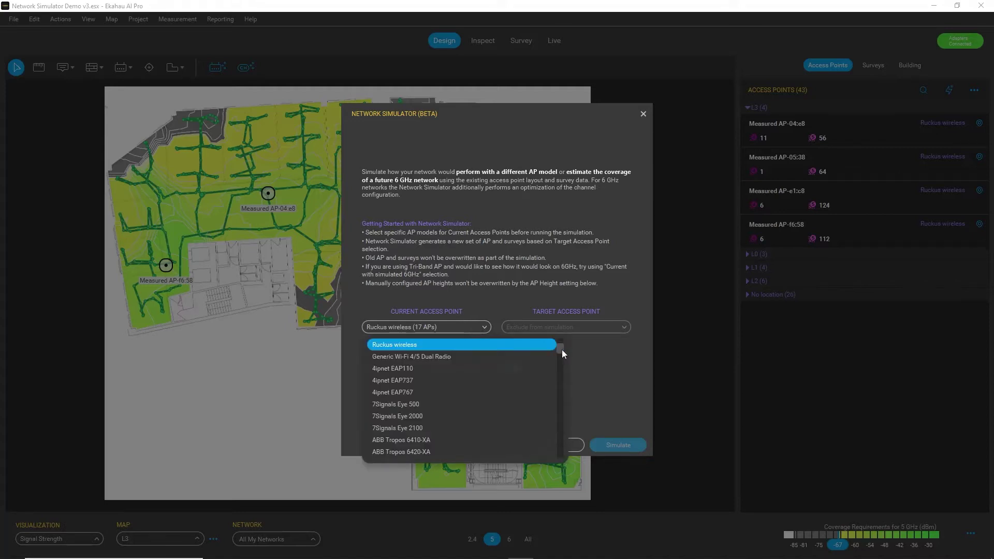
drag(561, 350, 566, 426)
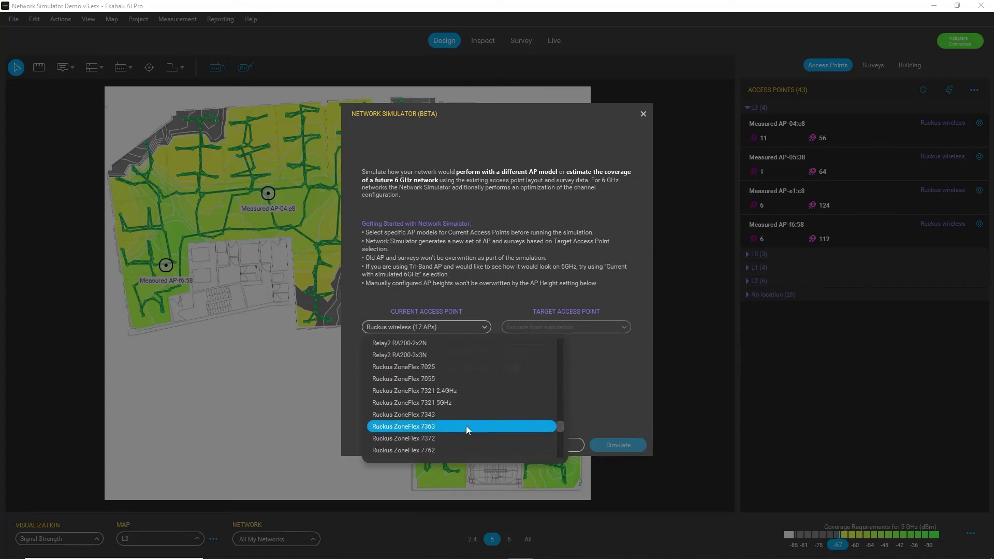
click(494, 426)
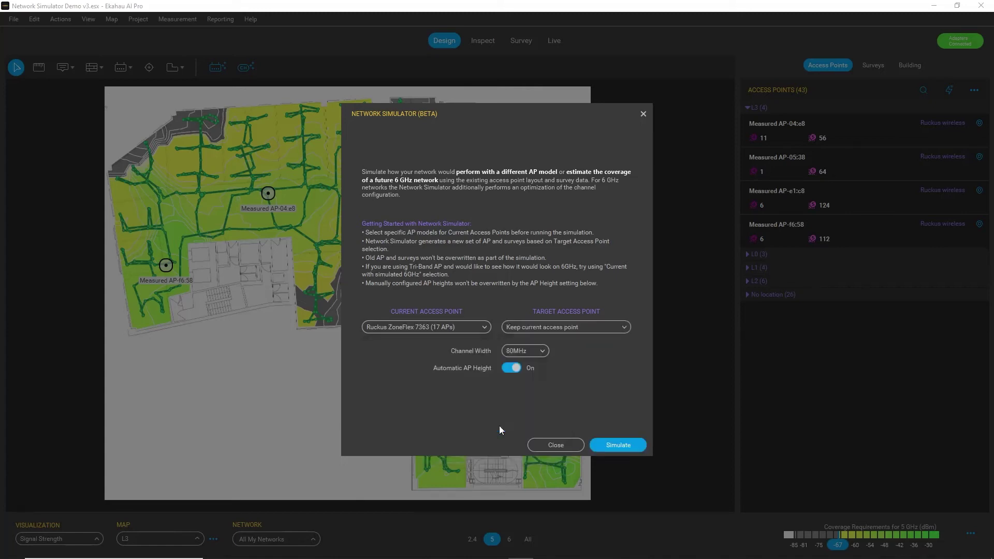
Choose Cisco C9136i as the target access point.
click(603, 330)
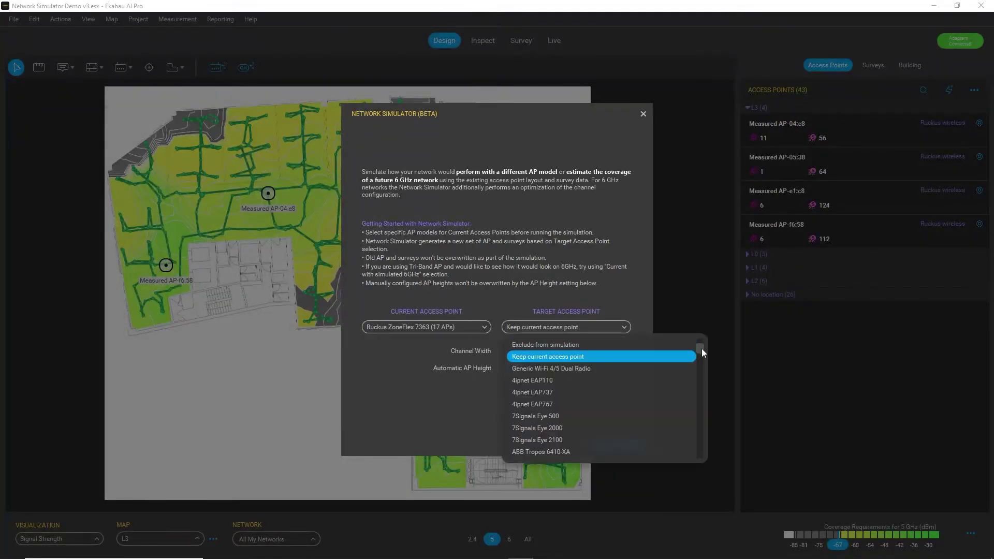
drag(701, 349, 704, 372)
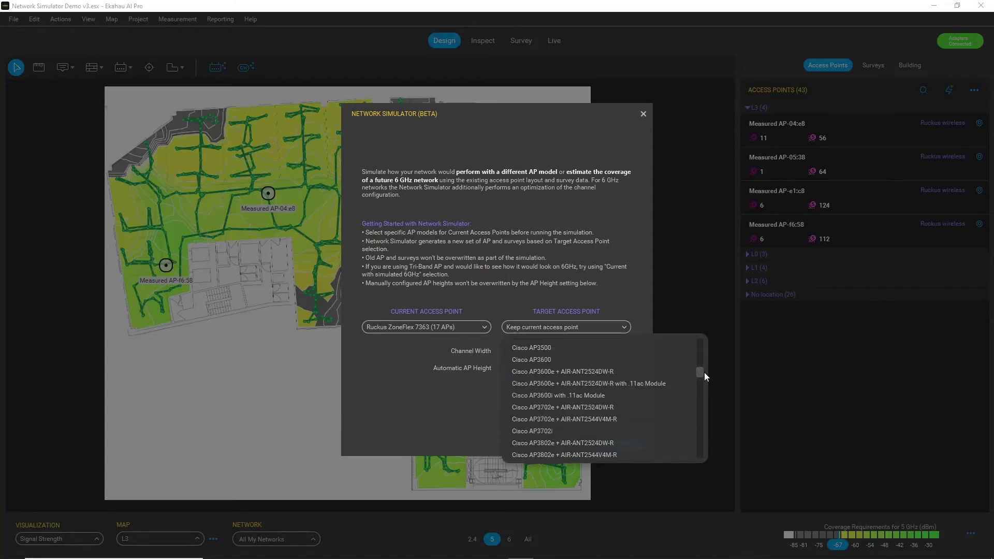
scroll(668, 399, down, 1)
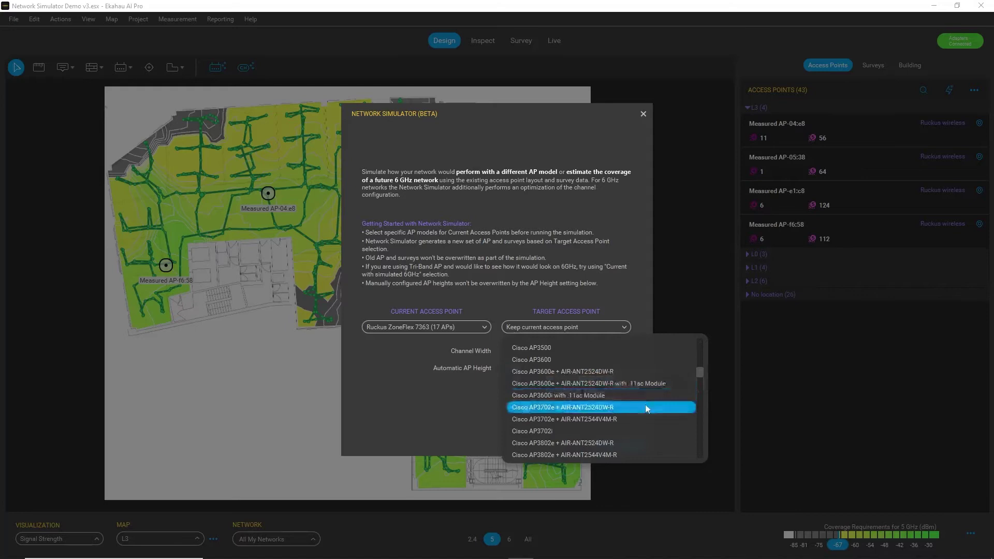
scroll(646, 407, down, 4)
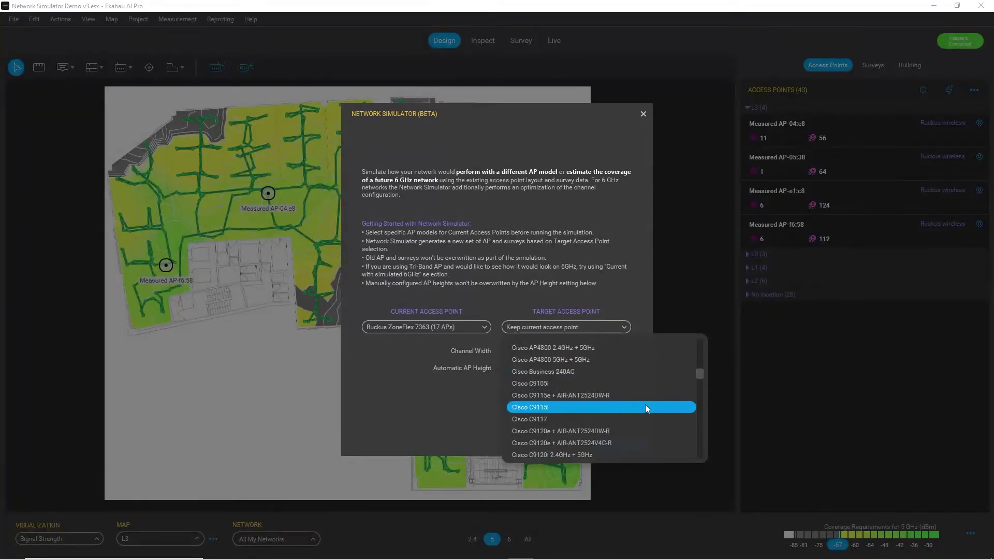
scroll(645, 405, down, 3)
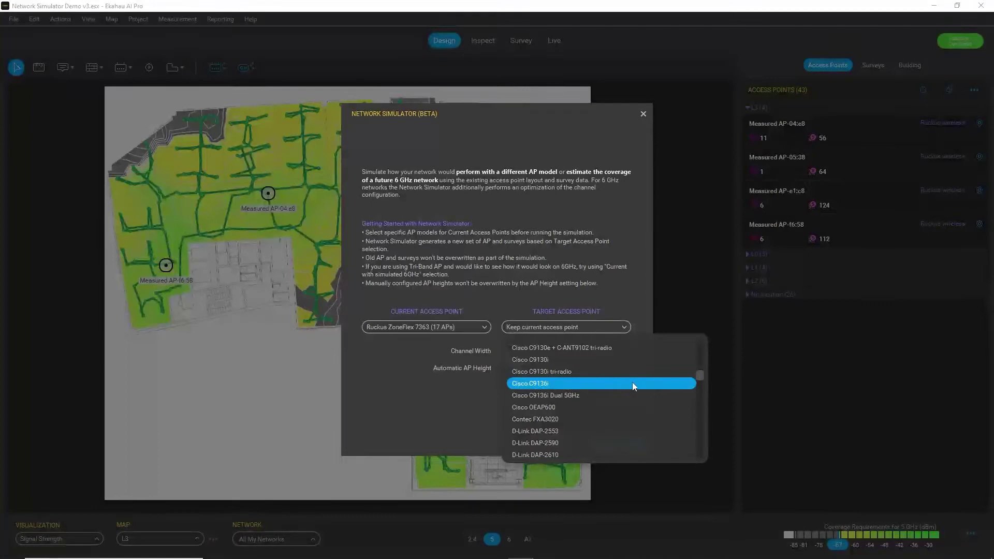
click(659, 383)
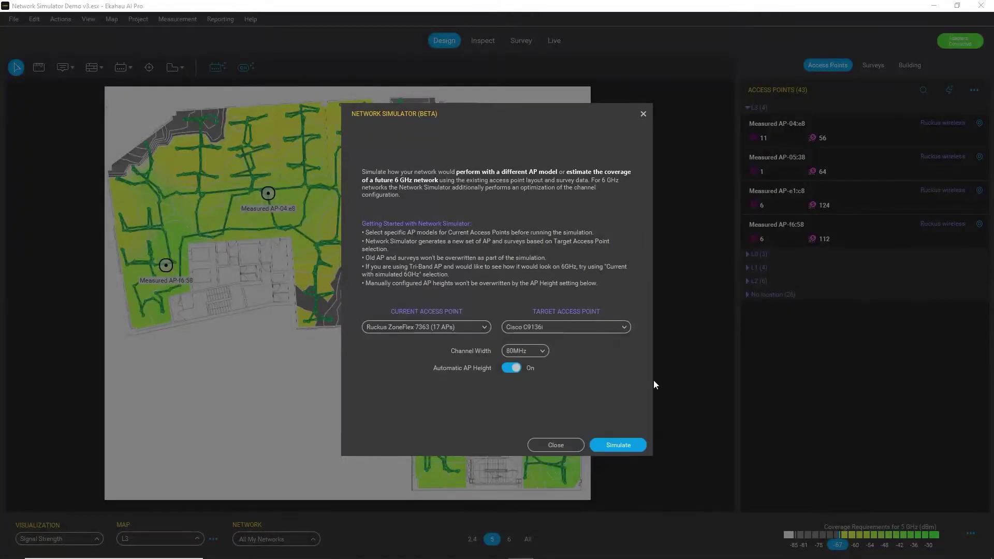
Run the Cisco C9136i simulation past the beta warning and view its results details.
click(636, 443)
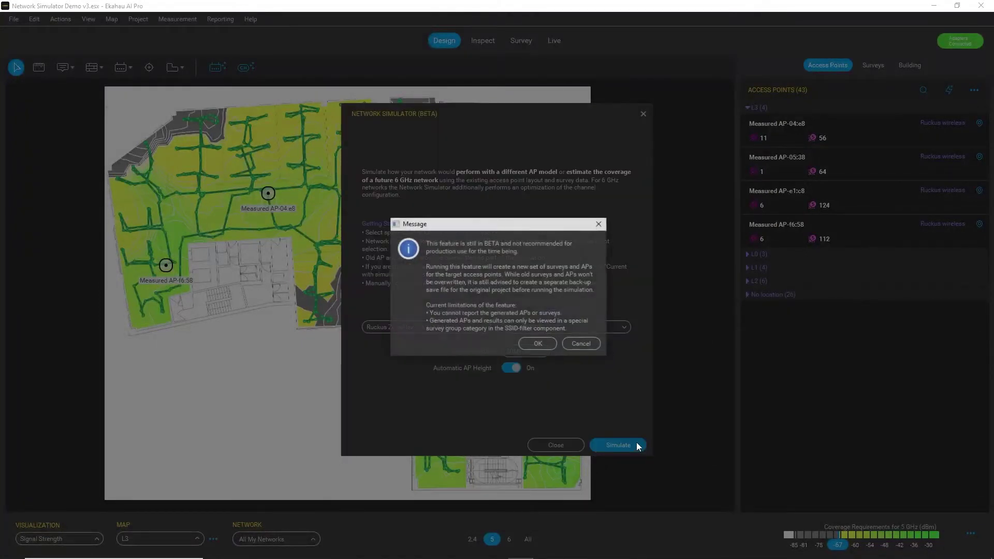
click(539, 344)
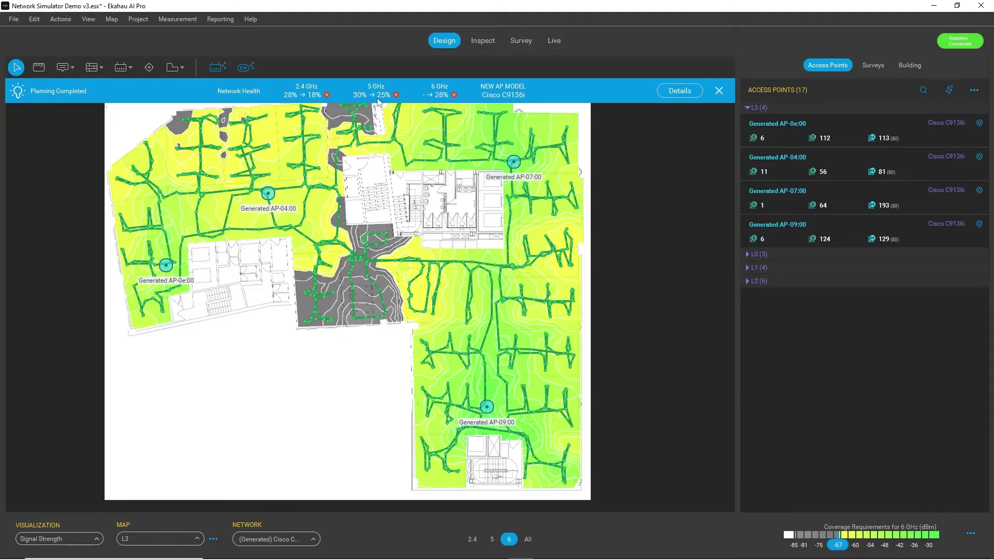
click(677, 94)
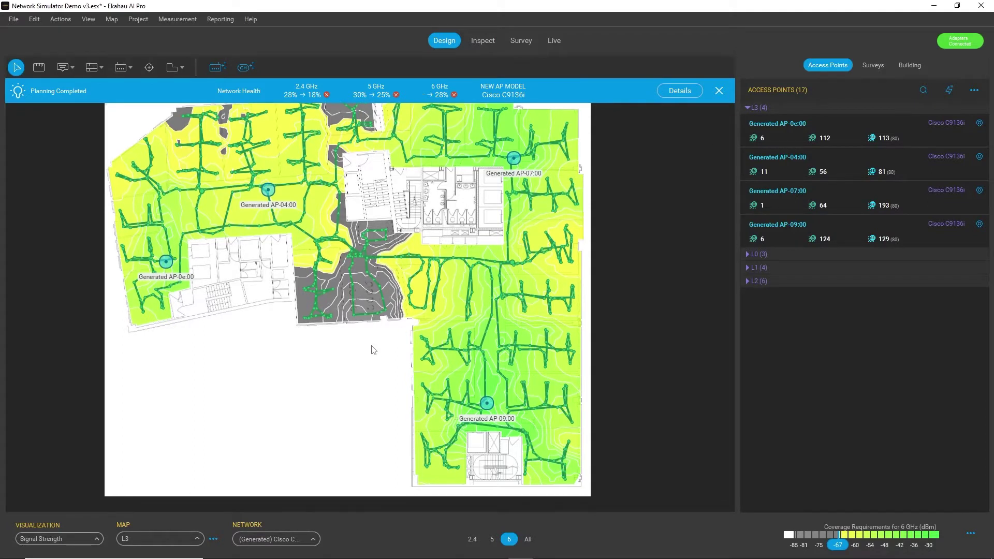
Show All My Networks with the 5 GHz signal-strength heatmap and dismiss the Planning Completed banner.
click(277, 541)
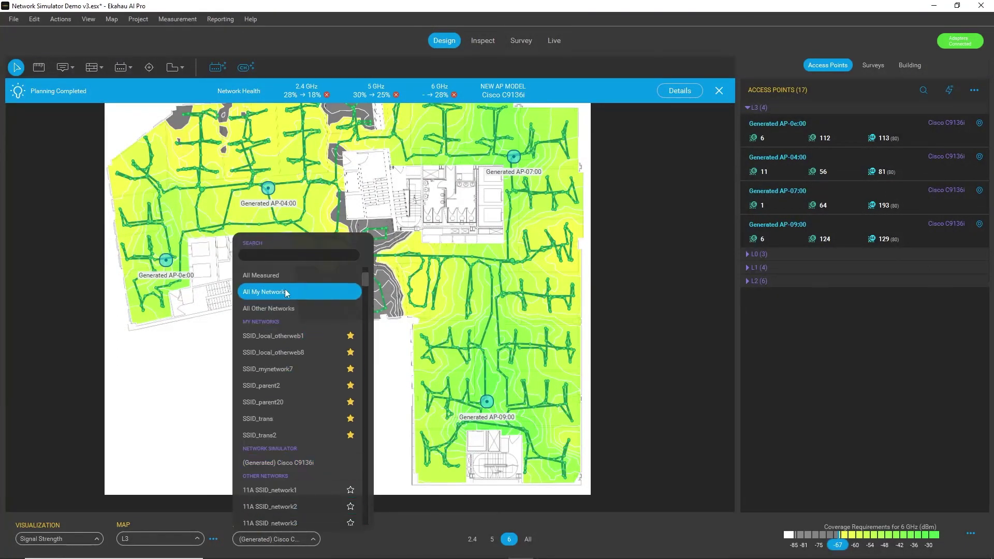
click(299, 293)
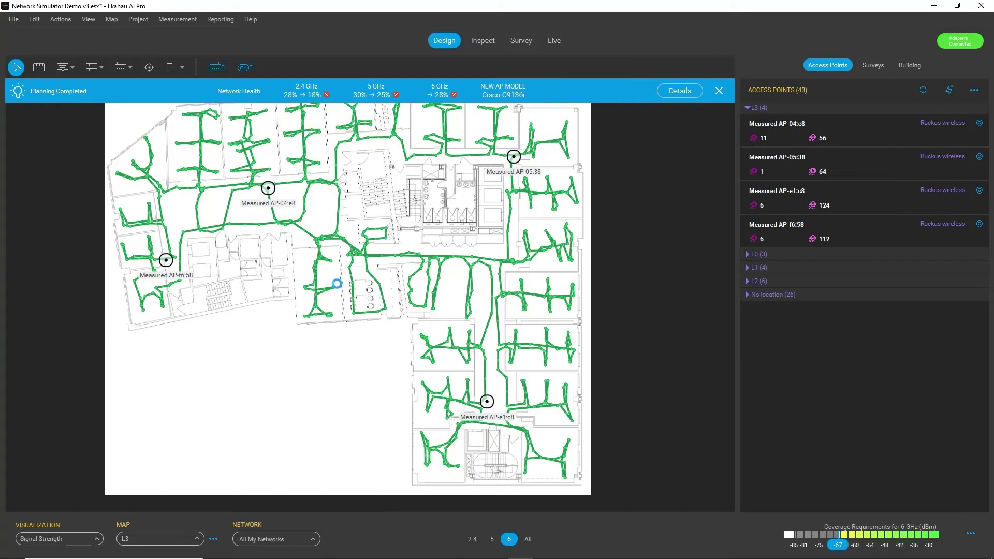
scroll(418, 192, up, 1)
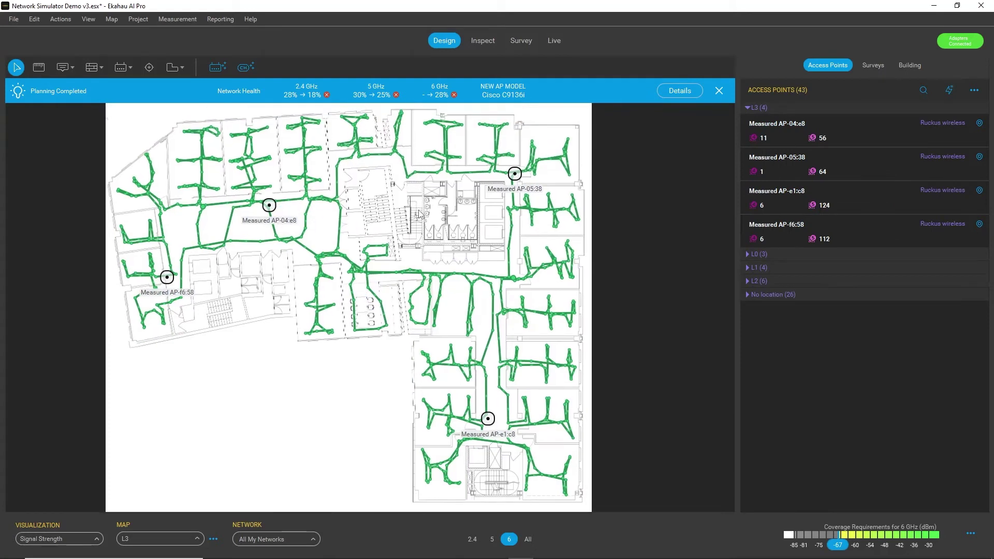
click(492, 539)
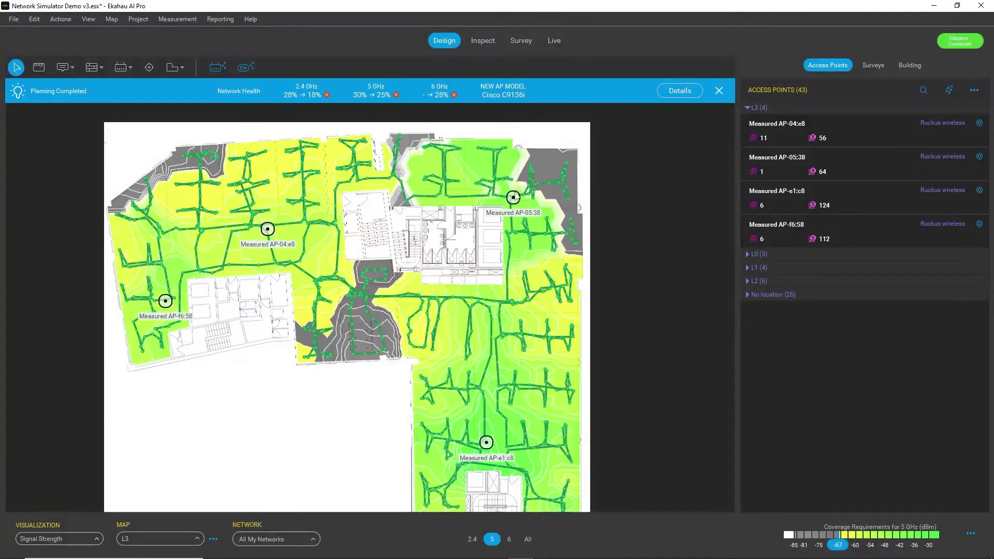
click(719, 91)
drag(218, 382, 235, 356)
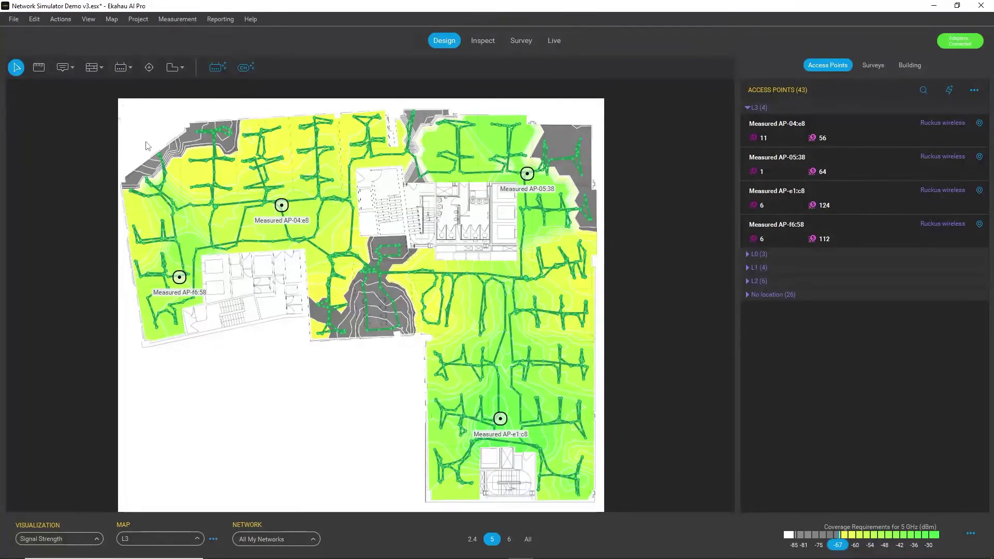
Reopen the Network Simulator with Ruckus ZoneFlex 7363 as the current access point.
click(60, 19)
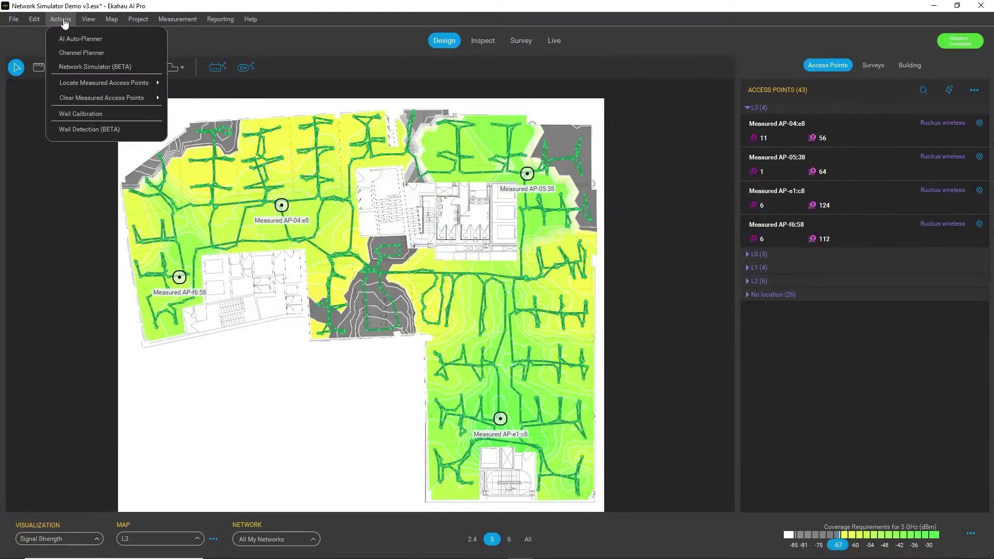
click(94, 67)
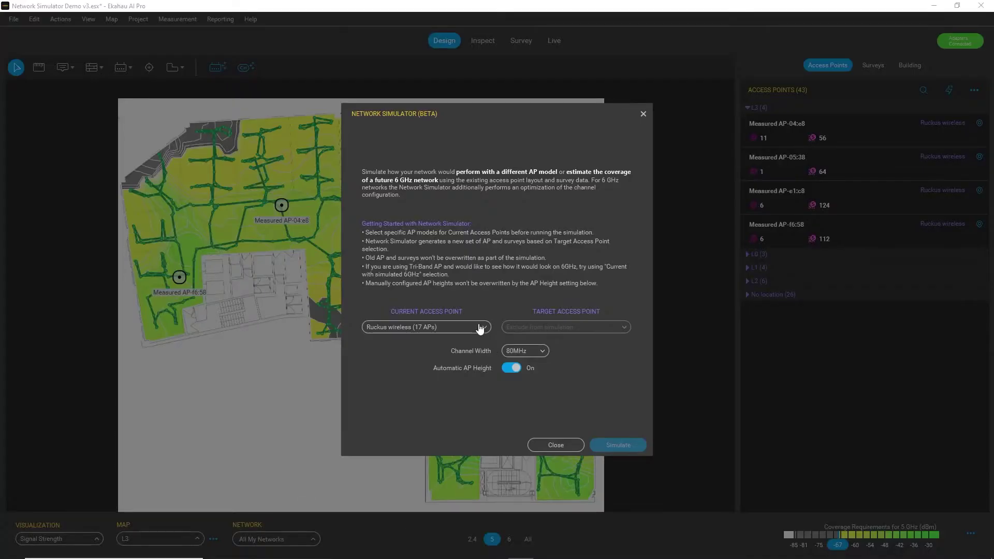
click(480, 327)
drag(561, 349, 563, 427)
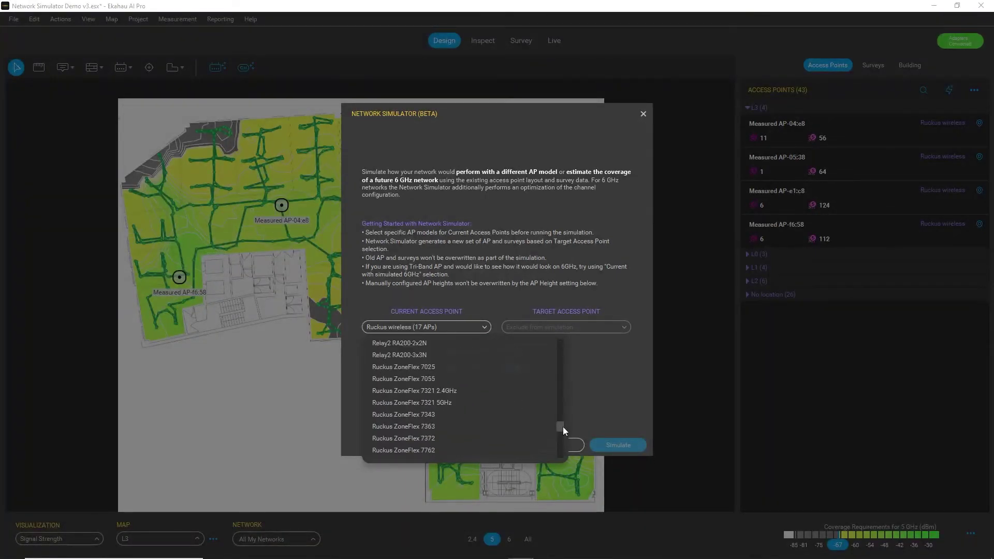
click(491, 426)
Choose Aruba AP-635 as the replacement access point.
click(608, 330)
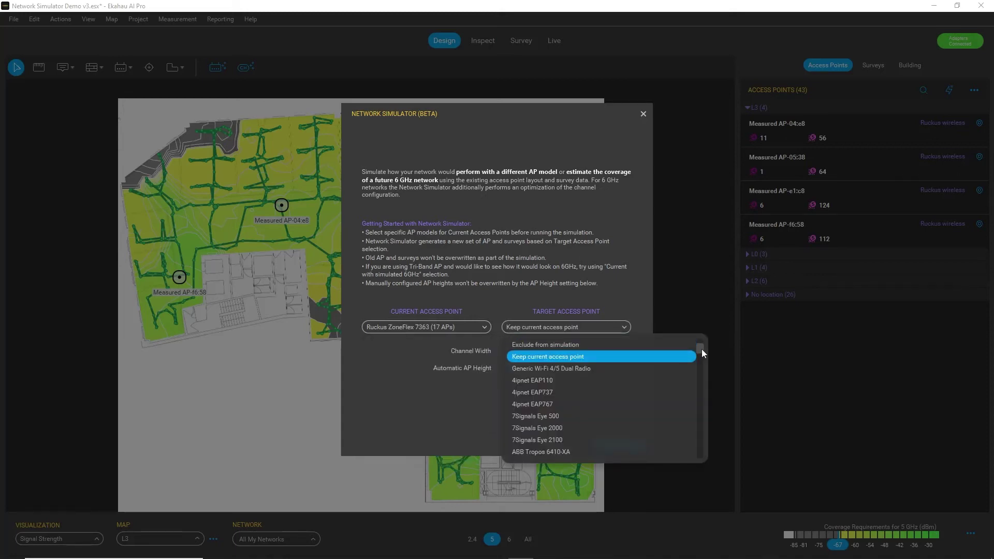
drag(701, 349, 704, 364)
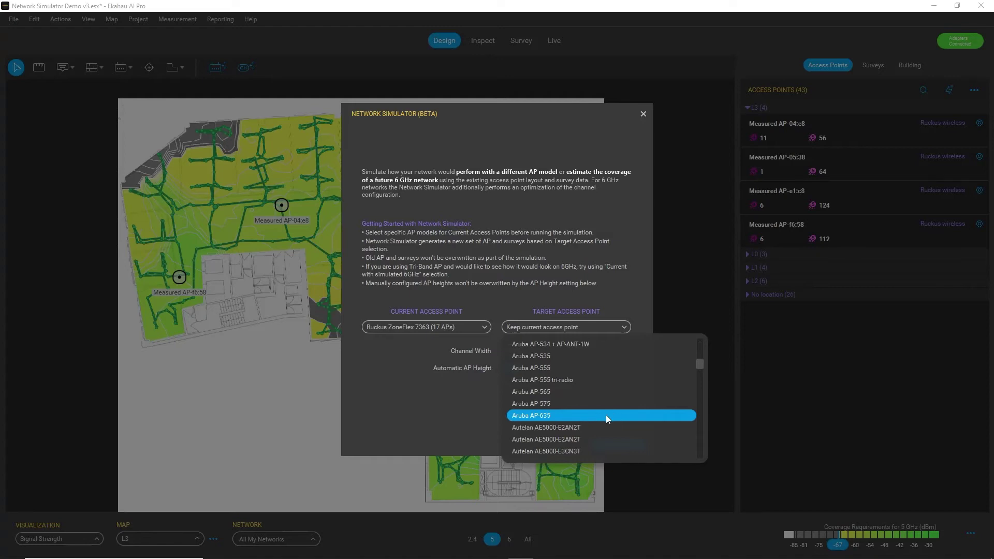
click(639, 415)
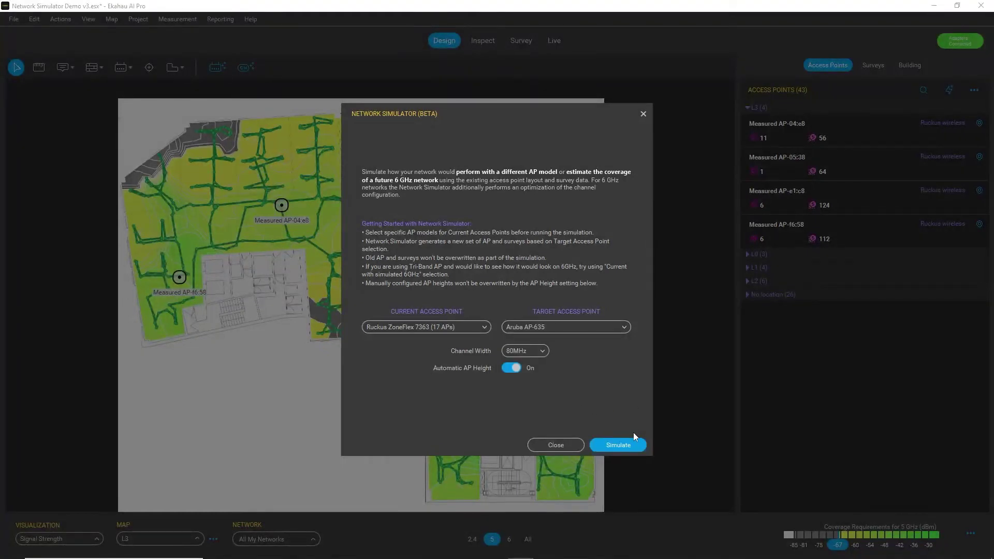
Run the Aruba AP-635 simulation and review per-floor health, with 6 GHz reaching 34%.
click(640, 446)
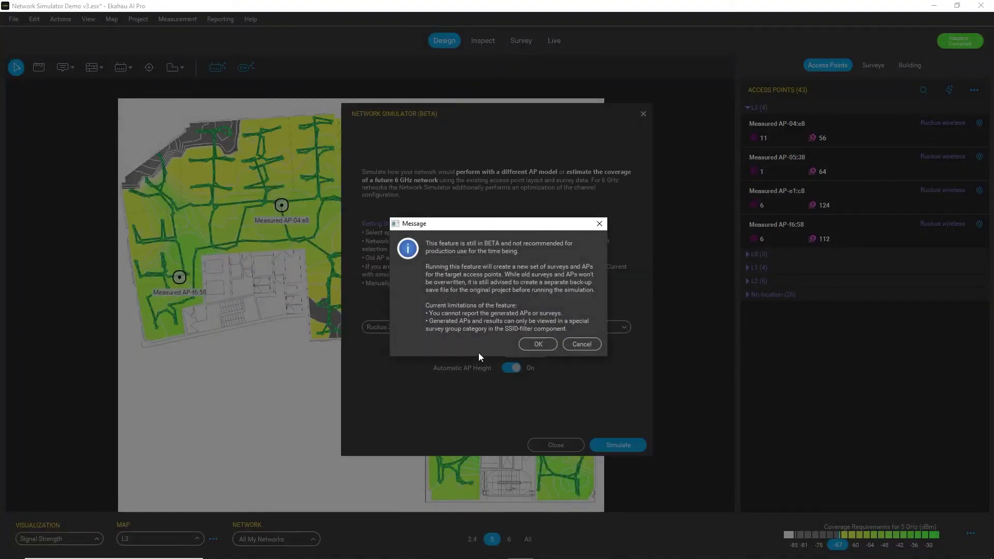
click(537, 344)
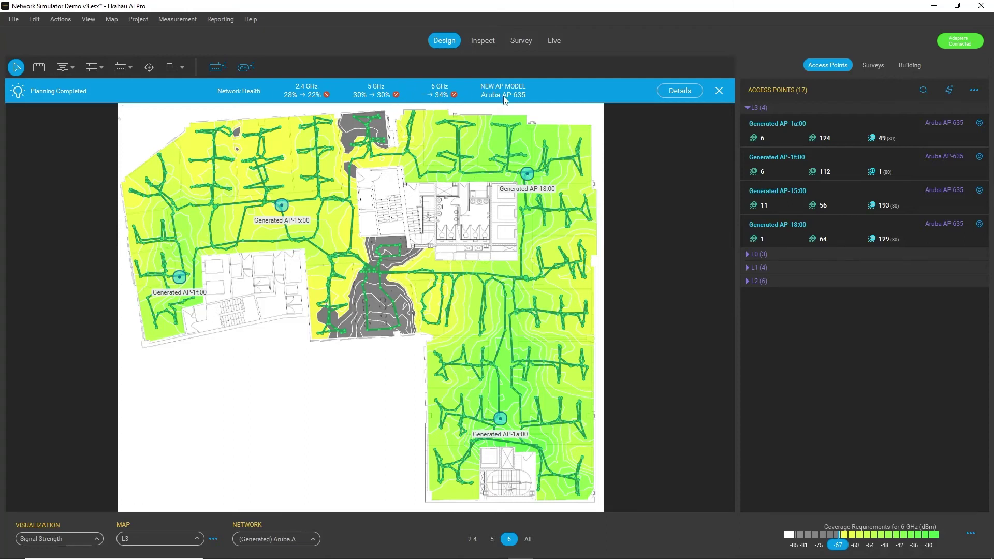
click(673, 96)
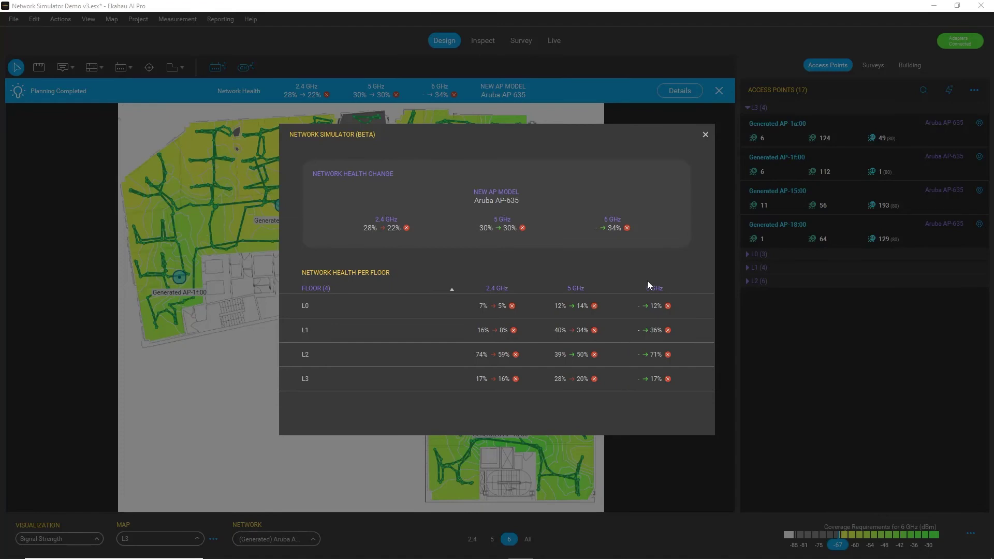
click(705, 136)
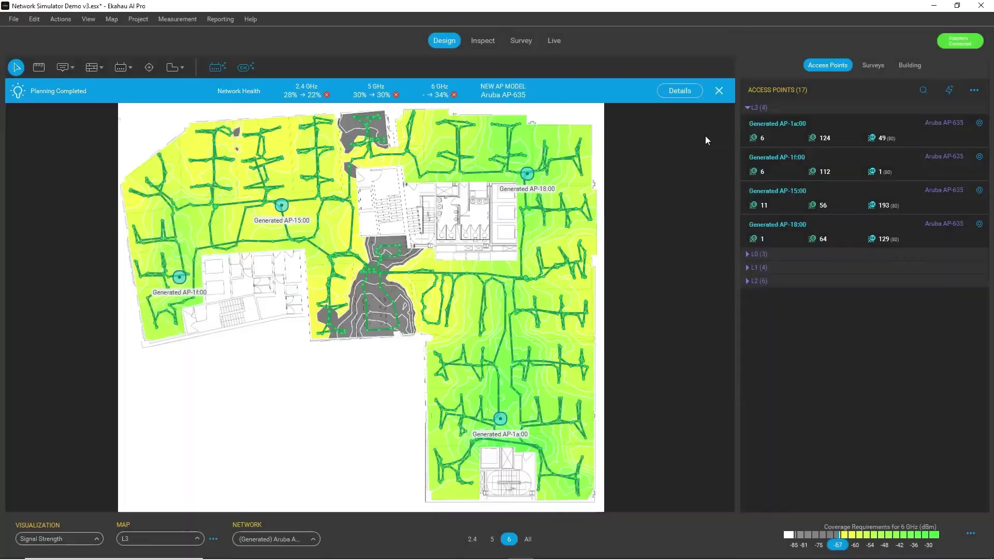
Dismiss the banner and inspect the (Generated) Cisco C9136i network coverage.
click(719, 91)
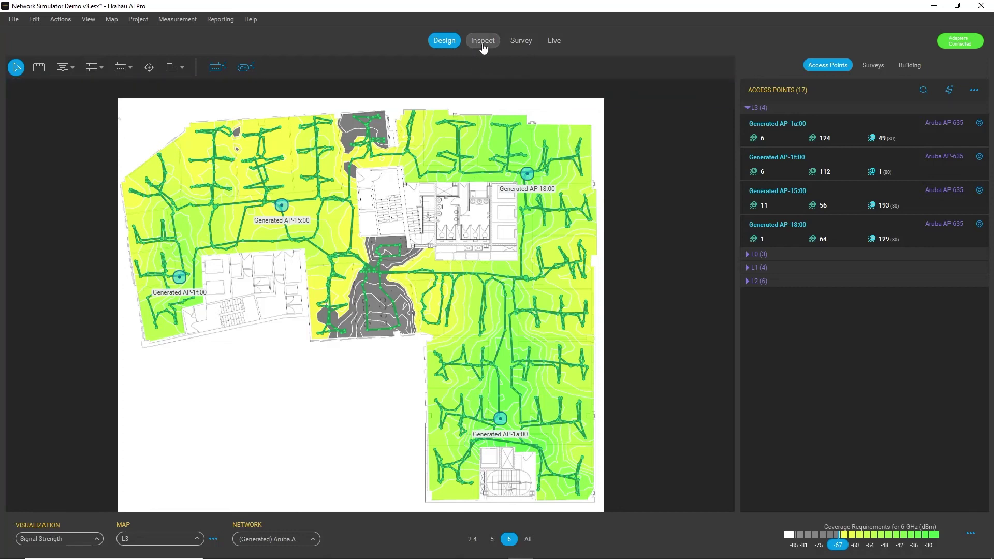
click(482, 45)
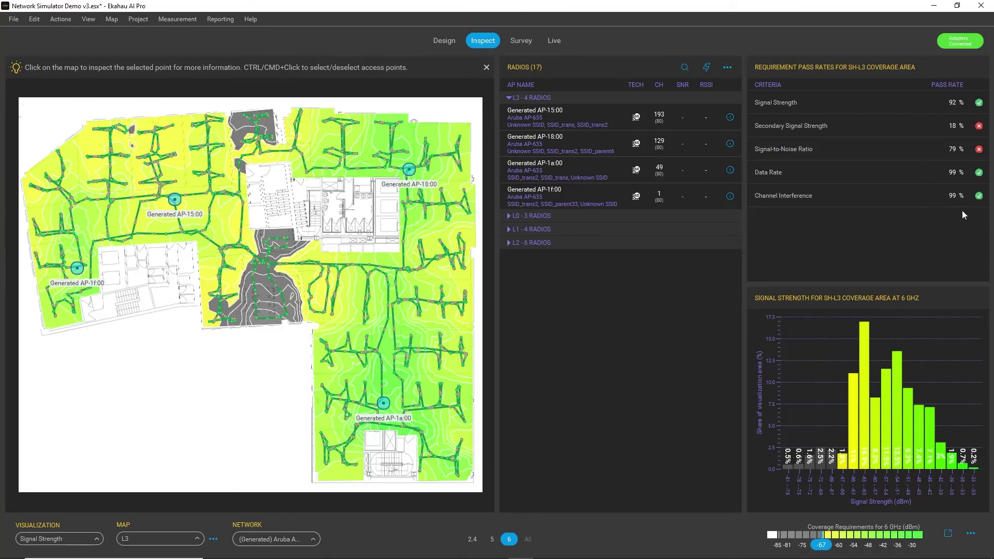
click(296, 541)
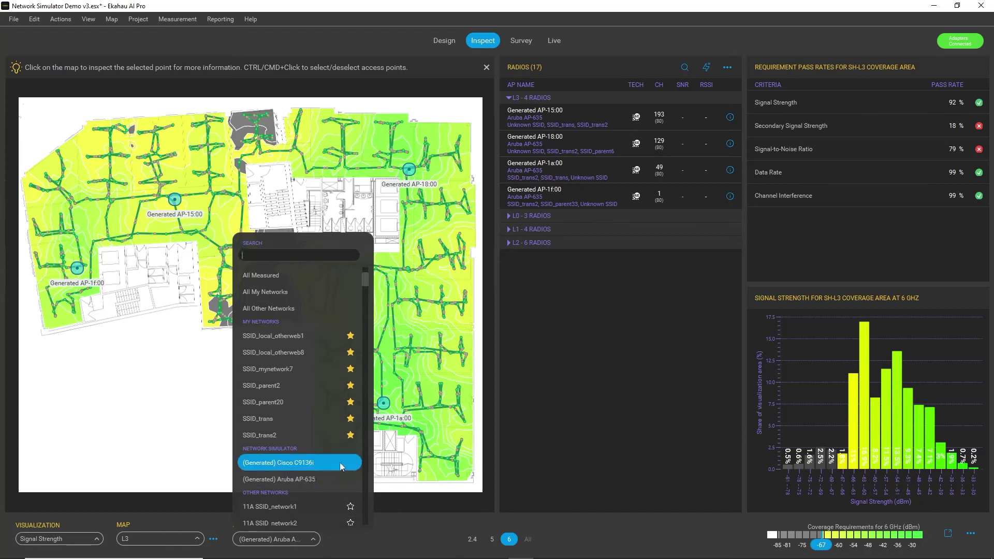
click(324, 462)
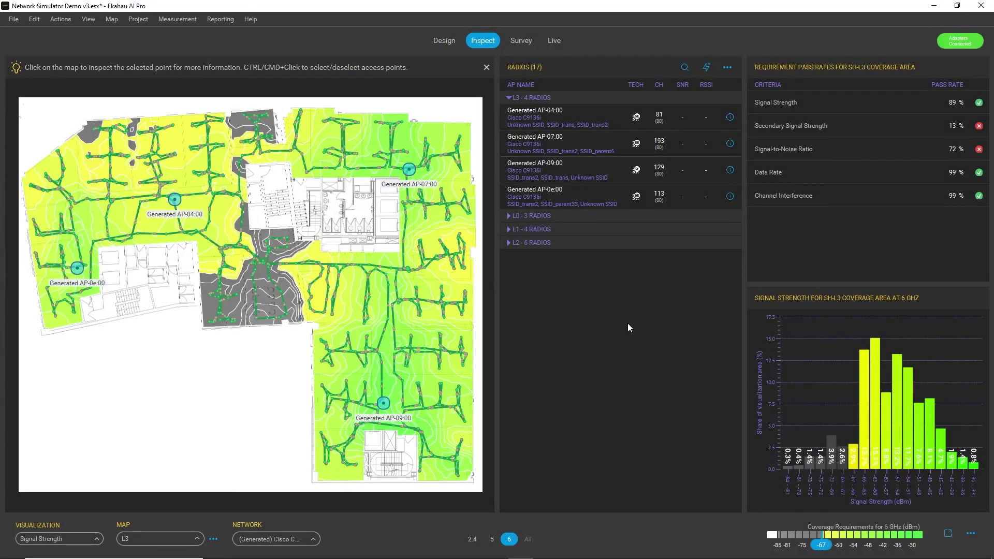
Switch back to All My Networks on the 5 GHz band.
click(296, 539)
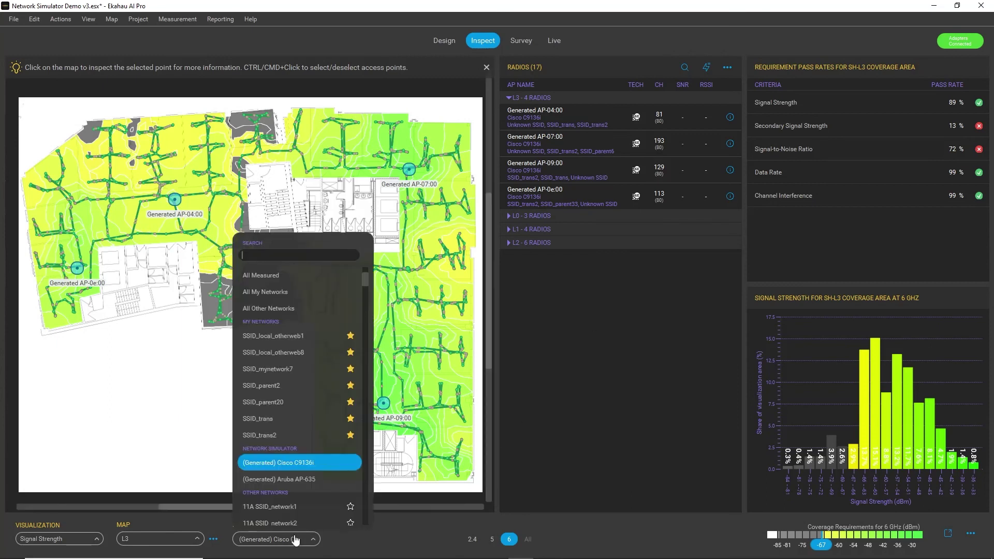
click(303, 291)
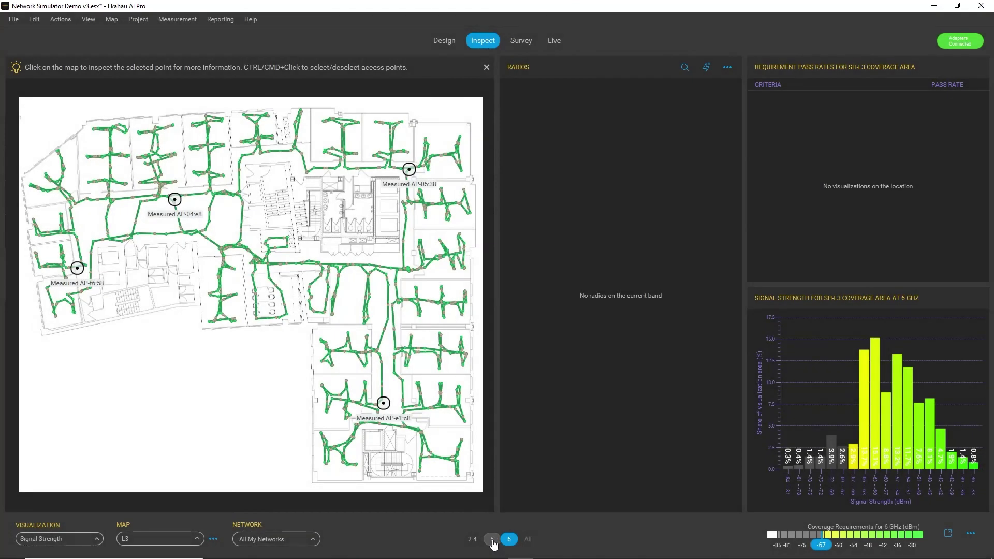
click(493, 541)
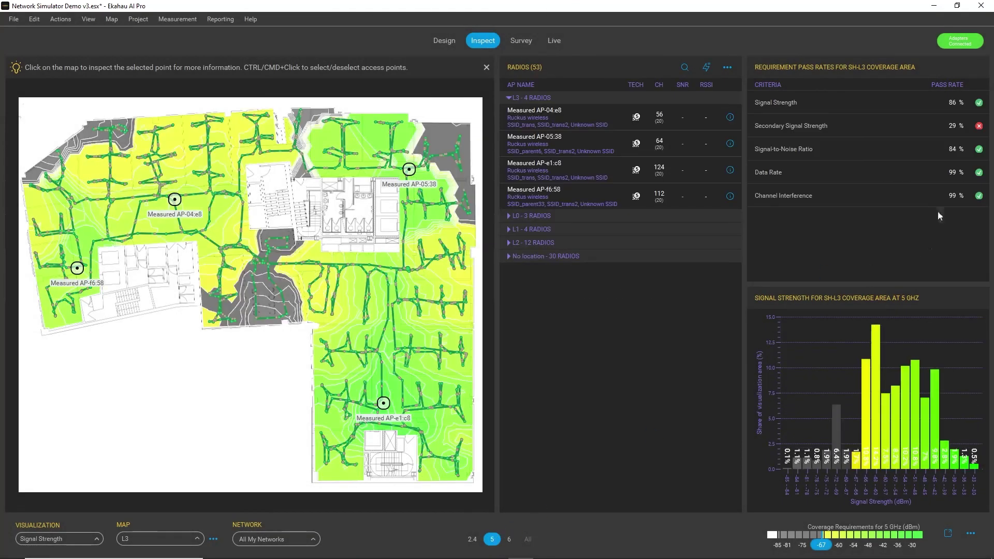